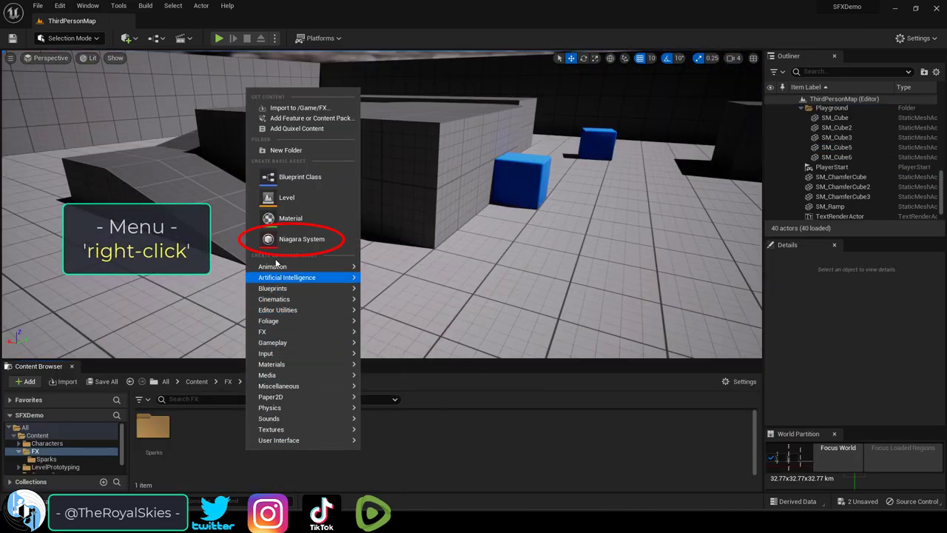
- Create a new Niagara system from the Directional Burst template
{"action": "left_click", "coordinate": [301, 238]}
{"action": "left_click", "coordinate": [469, 400]}
{"action": "left_click", "coordinate": [472, 279]}
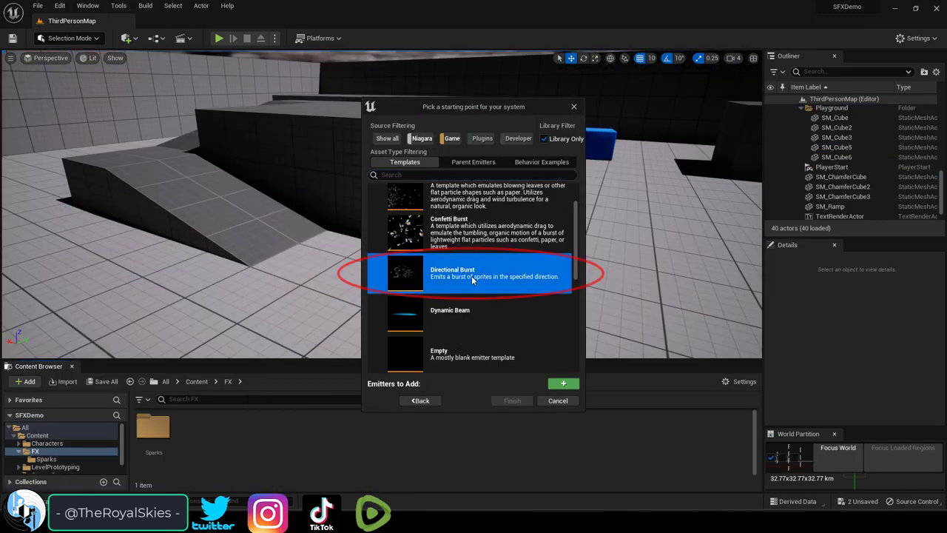
{"action": "left_click", "coordinate": [563, 382]}
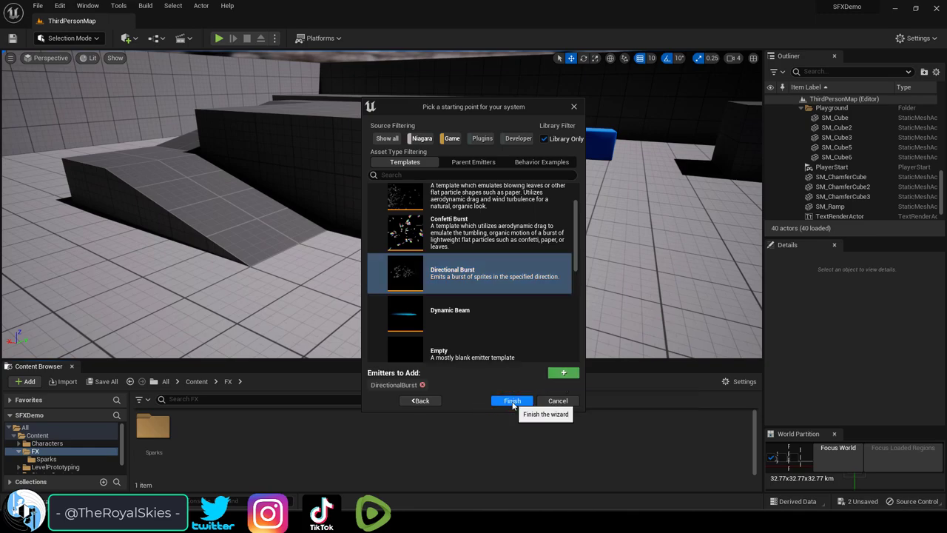
{"action": "left_click", "coordinate": [512, 401]}
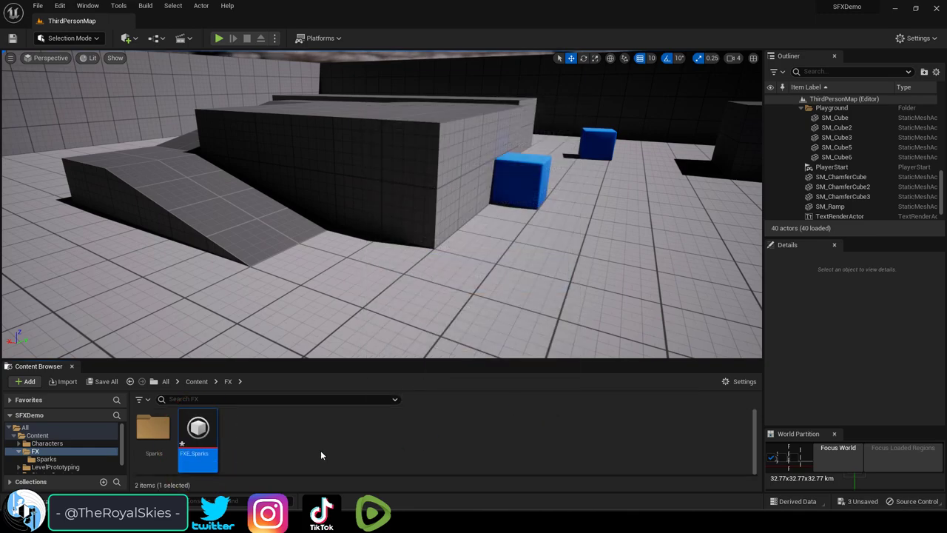
- Place FXE_Sparks in the level by the ramp, focus on it, and play to preview the sparks
{"action": "left_click_drag", "start_coordinate": [198, 433], "coordinate": [360, 208]}
{"action": "key", "text": "f"}
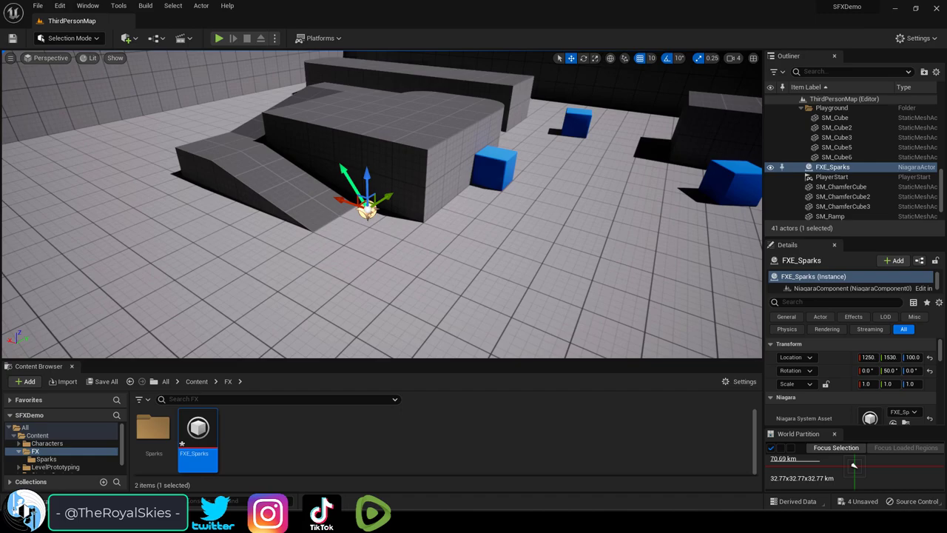
{"action": "left_click", "coordinate": [220, 38]}
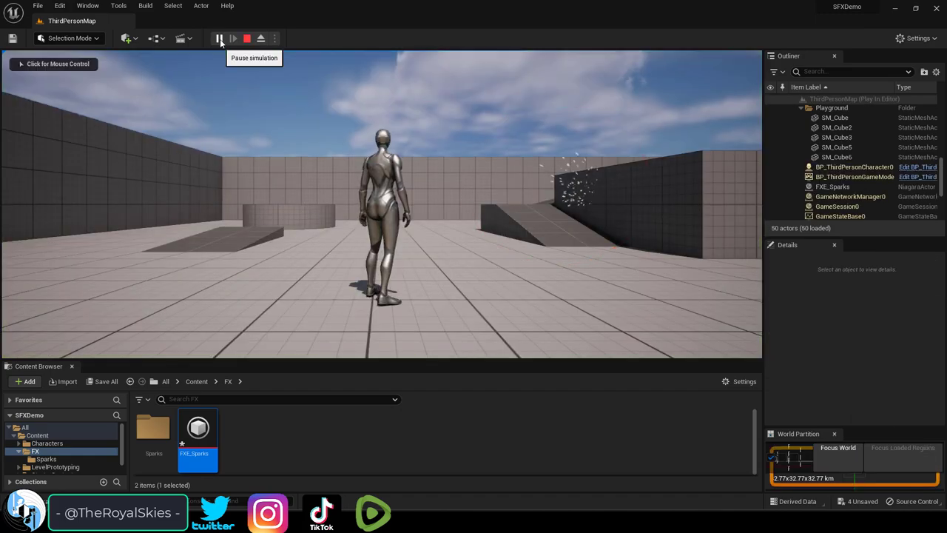
{"action": "key", "text": "Escape"}
- Open FXE_Sparks in Niagara and review its loop, burst count, lifetime and cone velocity modules
{"action": "double_click", "coordinate": [197, 431]}
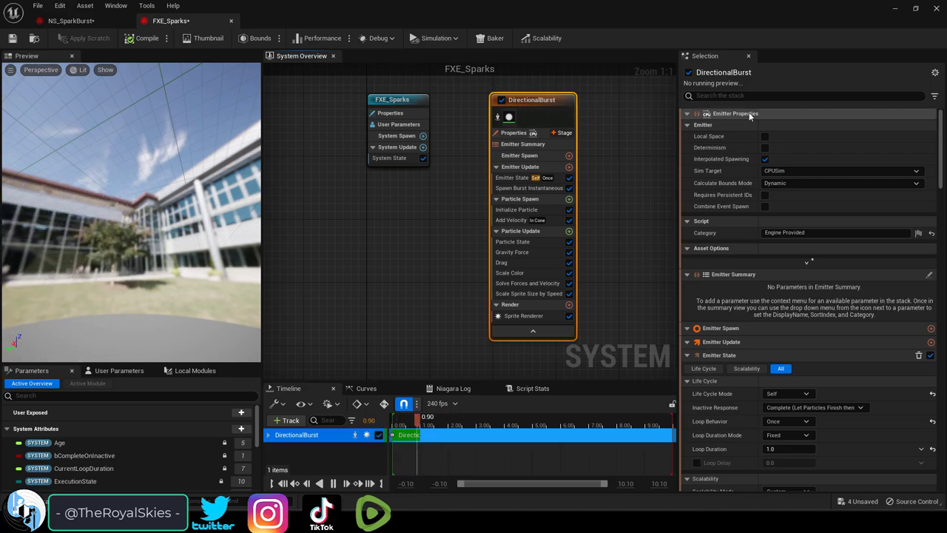
{"action": "scroll", "coordinate": [707, 185], "scroll_direction": "down", "scroll_amount": 10}
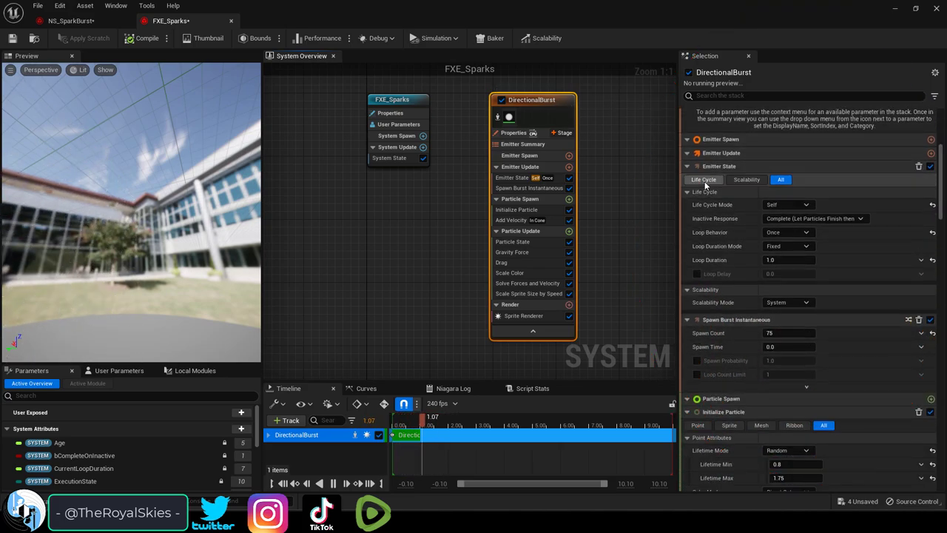
{"action": "scroll", "coordinate": [708, 183], "scroll_direction": "up", "scroll_amount": 9}
{"action": "left_click", "coordinate": [509, 178]}
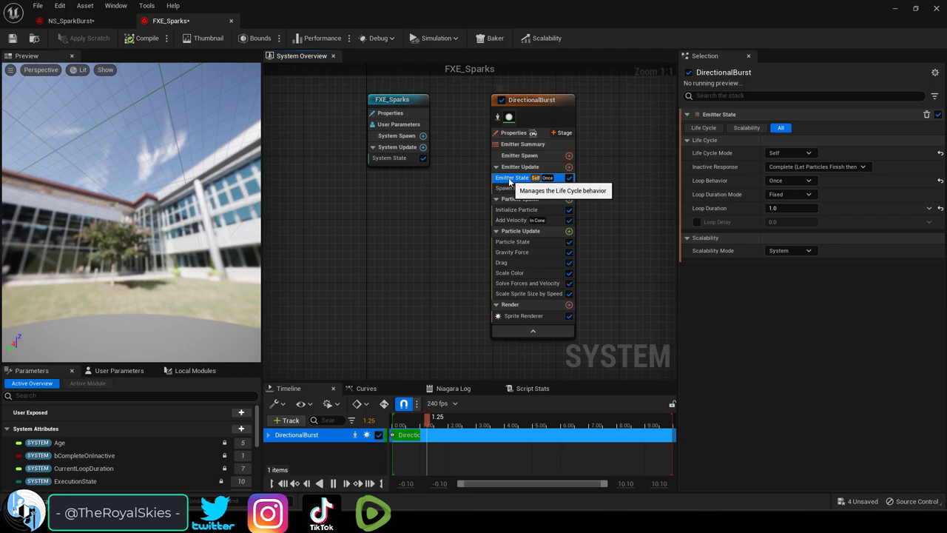
{"action": "left_click", "coordinate": [510, 188]}
{"action": "left_click", "coordinate": [516, 210]}
{"action": "left_click", "coordinate": [512, 219]}
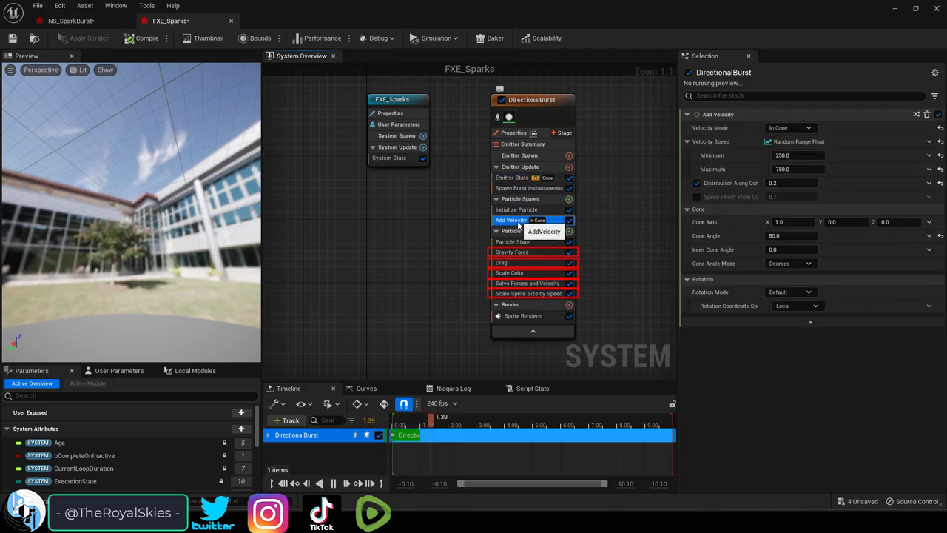
- Review the particle state, gravity, drag, colour, solver and sprite-stretch modules, then return to the level
{"action": "left_click", "coordinate": [514, 242]}
{"action": "left_click", "coordinate": [512, 252]}
{"action": "left_click", "coordinate": [511, 263]}
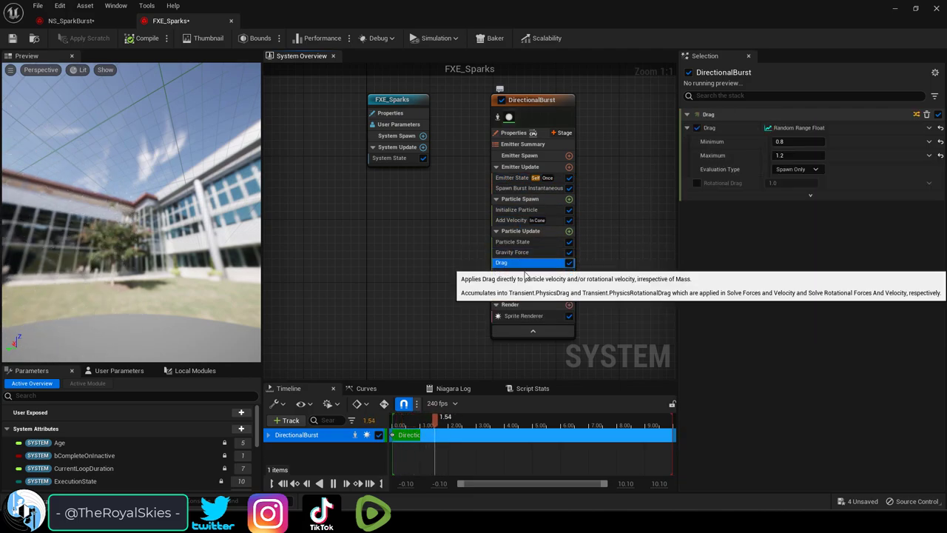
{"action": "left_click", "coordinate": [510, 273]}
{"action": "left_click", "coordinate": [525, 283]}
{"action": "left_click", "coordinate": [524, 294]}
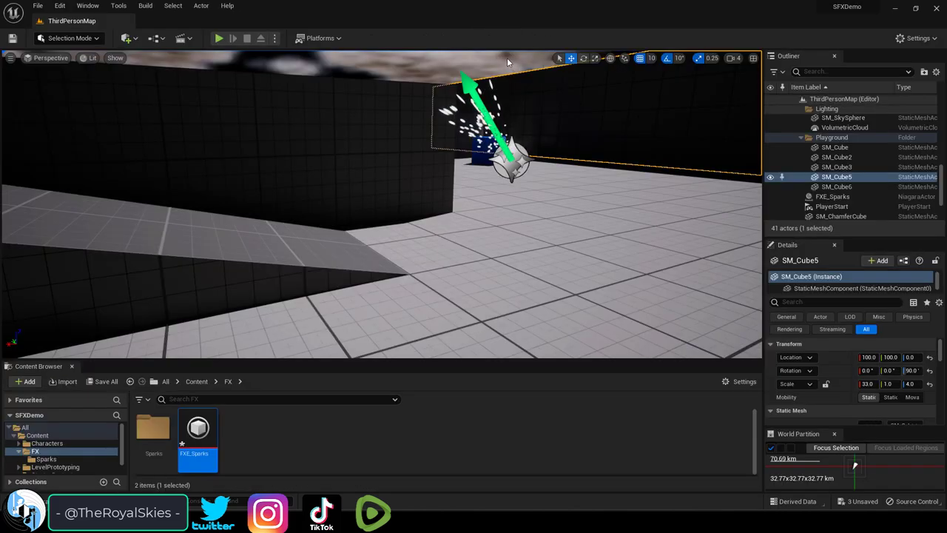
{"action": "left_click", "coordinate": [507, 59]}
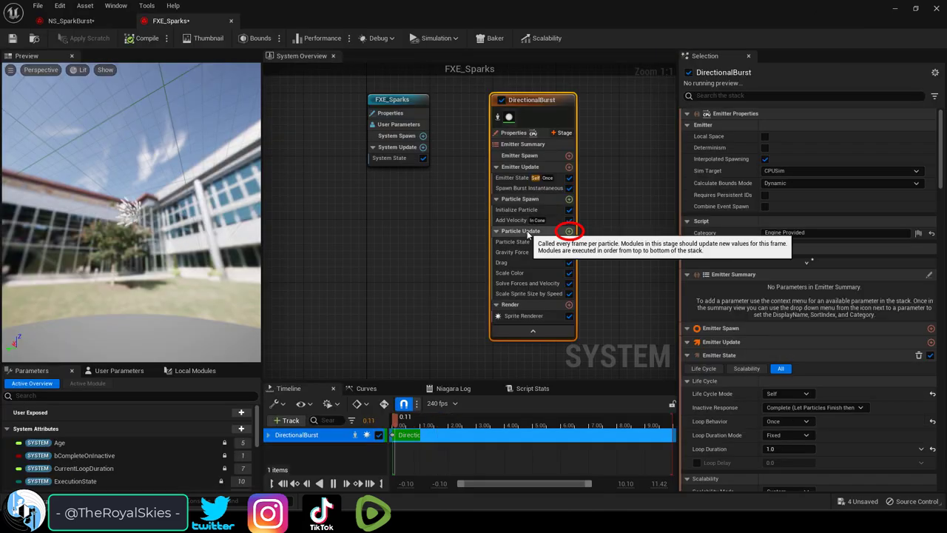
- Add a Collision module to Particle Update, save the system, and check the sparks in the level
{"action": "left_click", "coordinate": [569, 231]}
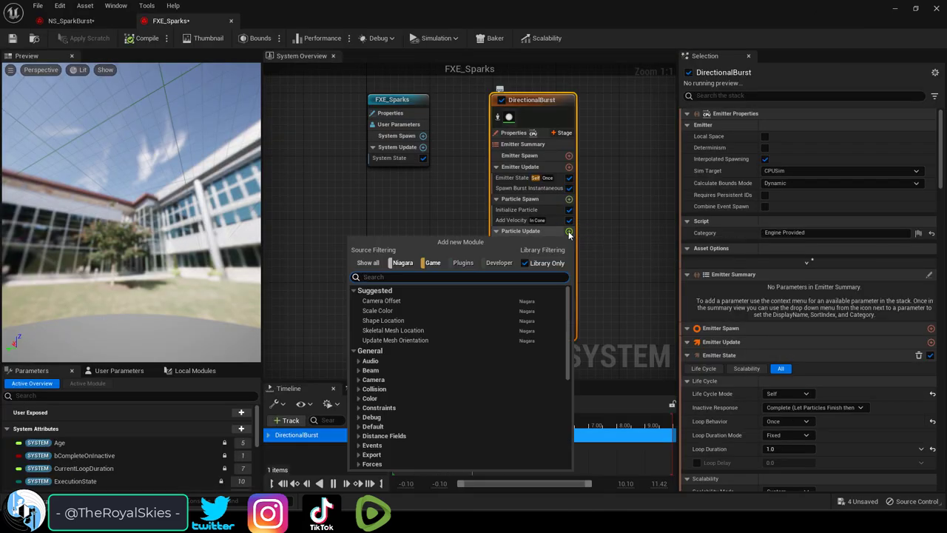
{"action": "type", "text": "coll"}
{"action": "left_click", "coordinate": [419, 309]}
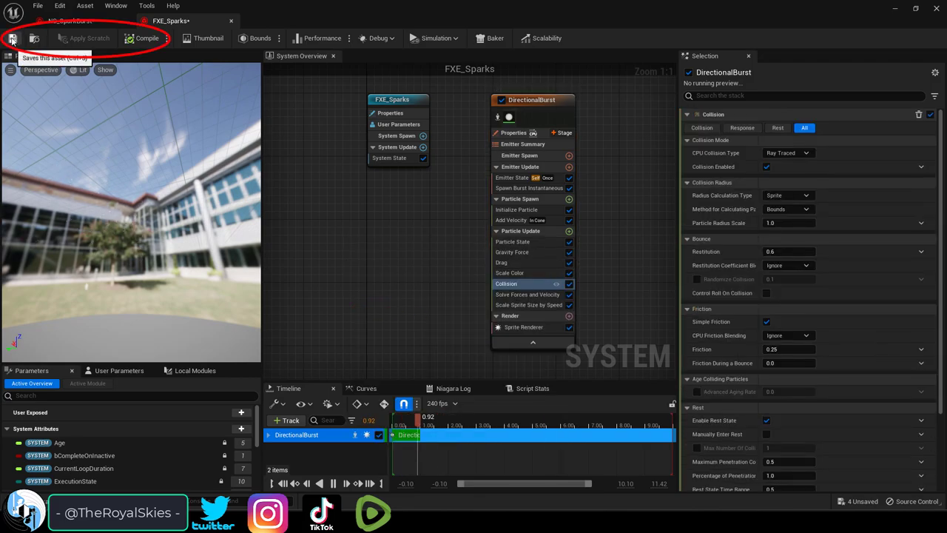
{"action": "key", "text": "ctrl+s"}
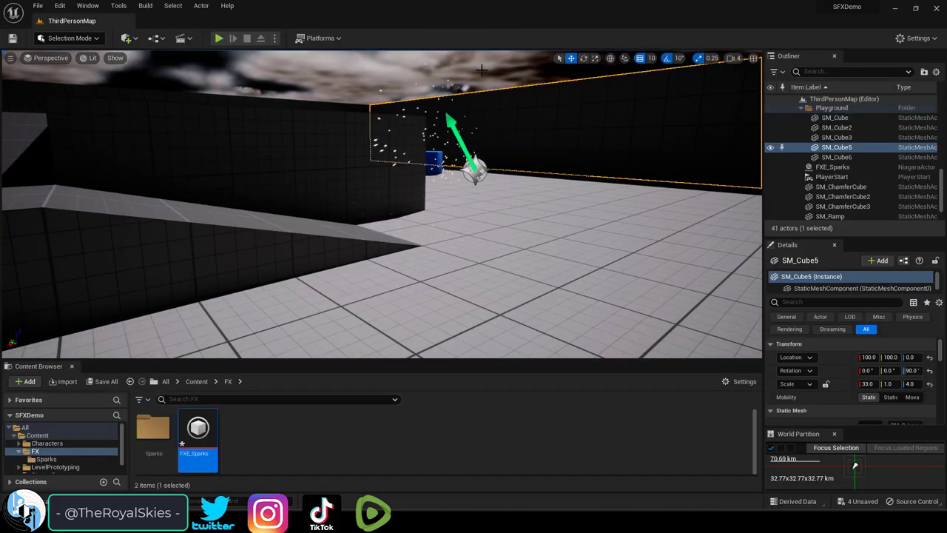
{"action": "left_click", "coordinate": [853, 467]}
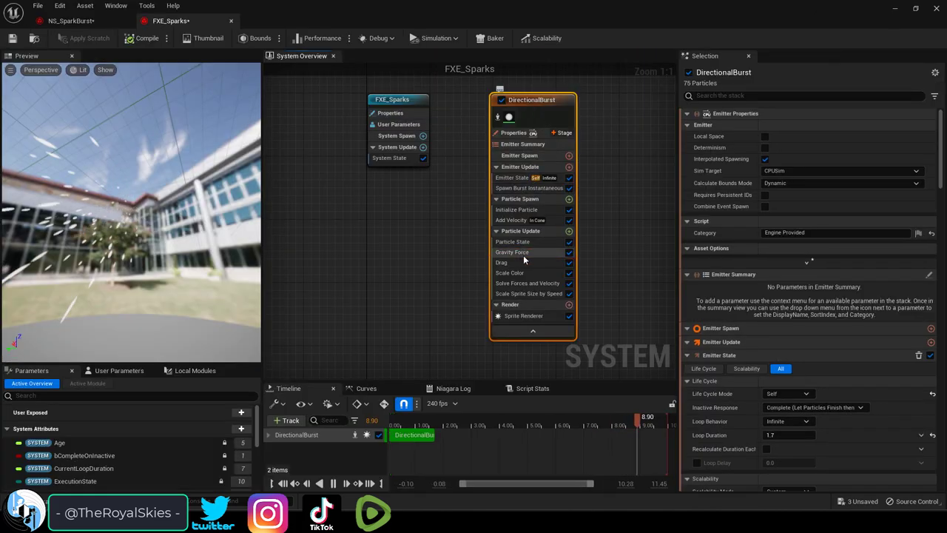
- Delete the Gravity Force module and check the sparks in the level viewport
{"action": "left_click", "coordinate": [518, 253]}
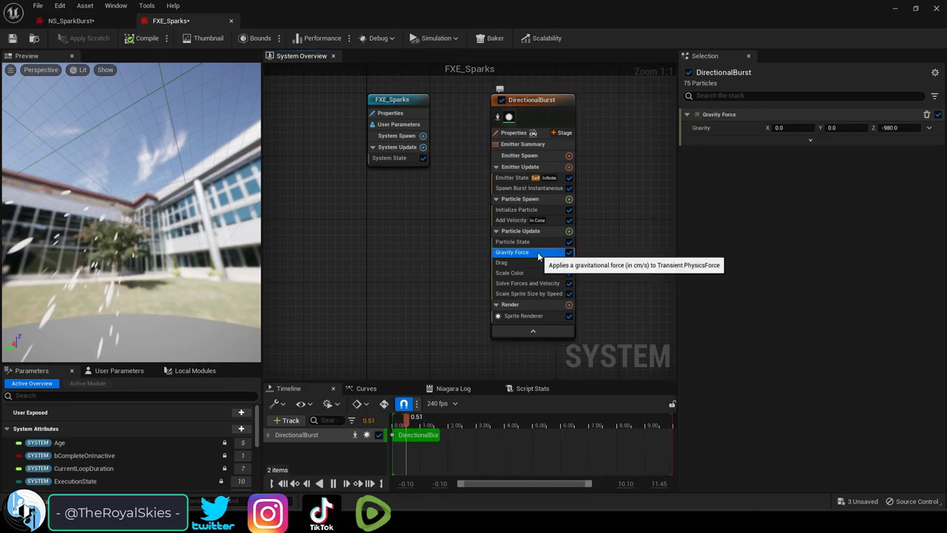
{"action": "right_click", "coordinate": [538, 257]}
{"action": "left_click", "coordinate": [579, 405]}
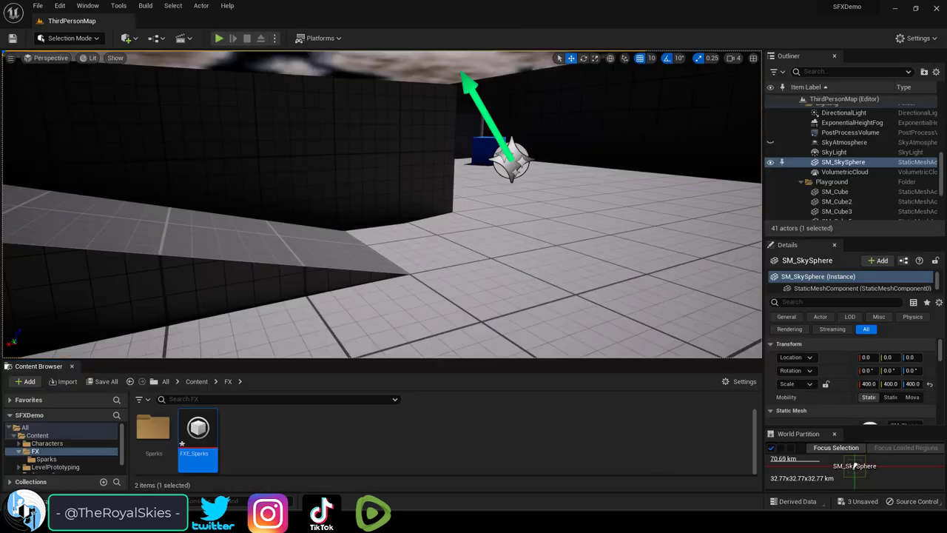
{"action": "right_click_drag", "start_coordinate": [381, 204], "coordinate": [359, 207]}
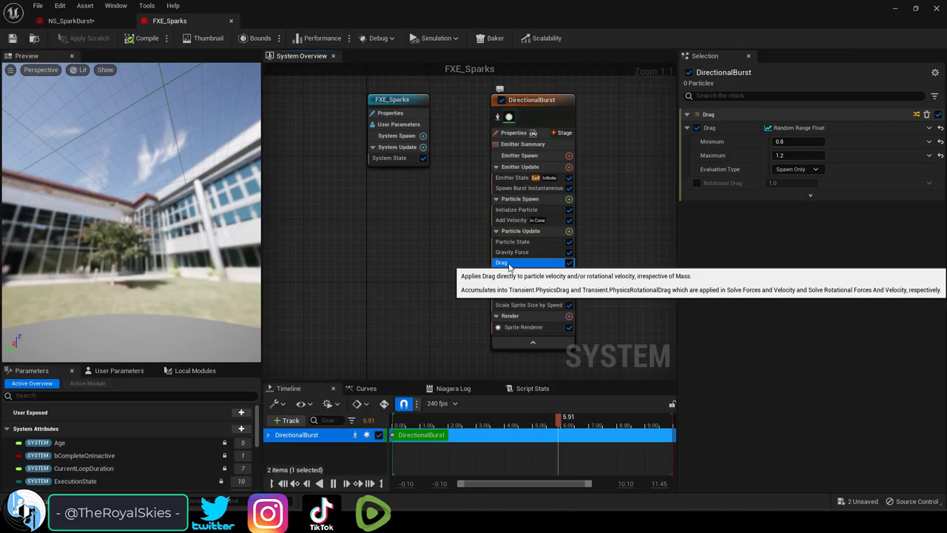
- Set the emitter's Loop Behavior to Infinite with a 2.0 second Loop Duration
{"action": "left_click", "coordinate": [510, 273]}
{"action": "left_click", "coordinate": [525, 293]}
{"action": "left_click", "coordinate": [511, 262]}
{"action": "left_click", "coordinate": [511, 219]}
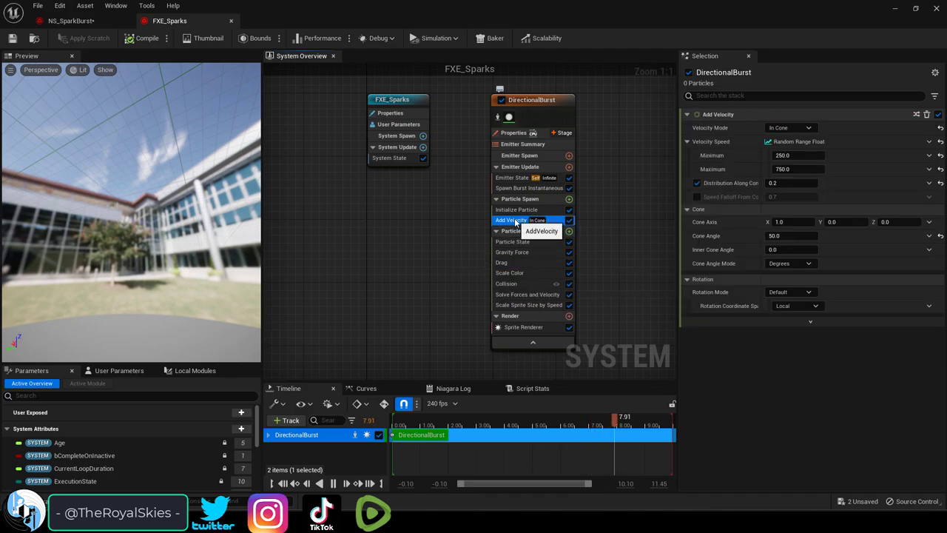
{"action": "left_click", "coordinate": [509, 117]}
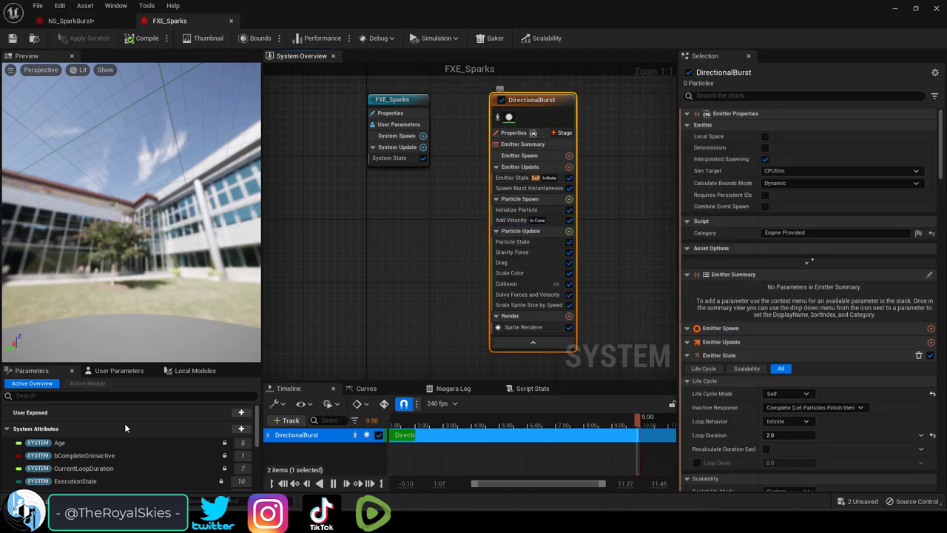
{"action": "left_click", "coordinate": [522, 166]}
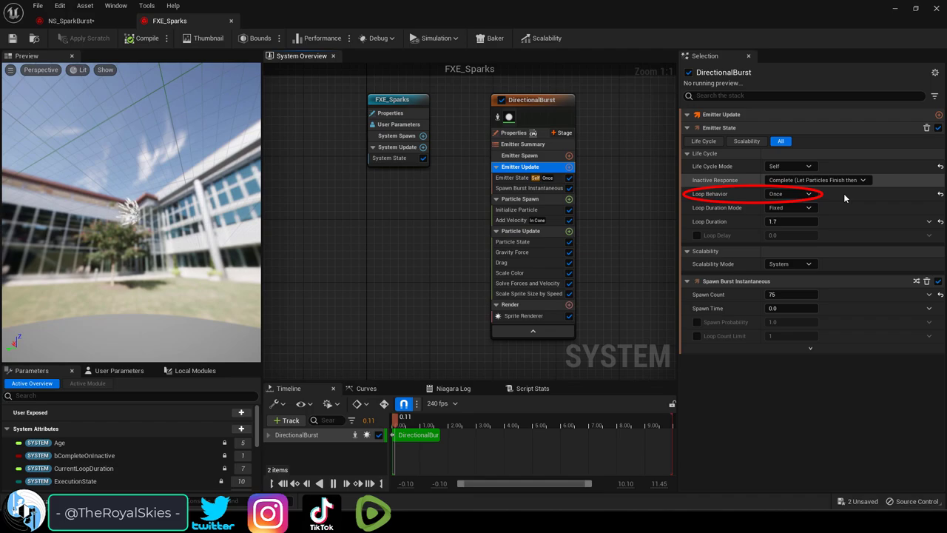
{"action": "left_click", "coordinate": [807, 194]}
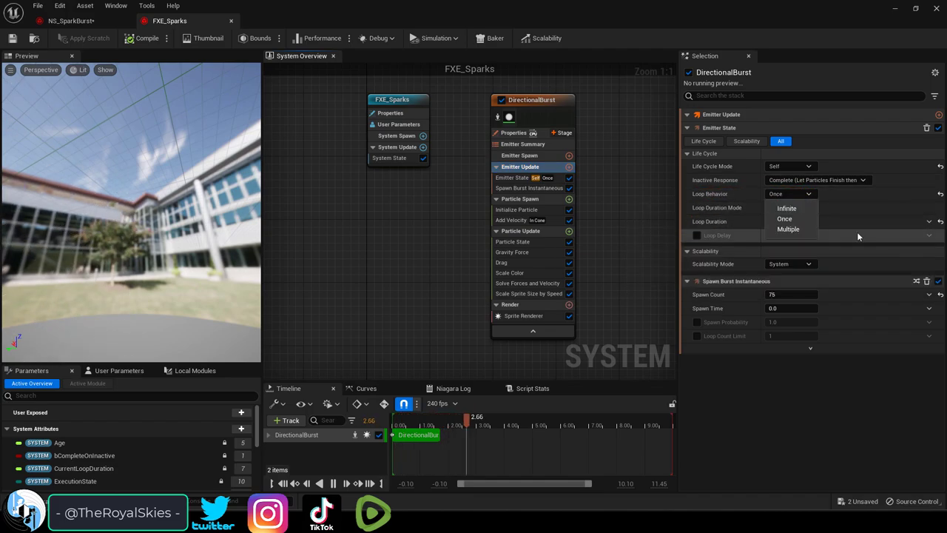
{"action": "left_click", "coordinate": [788, 209]}
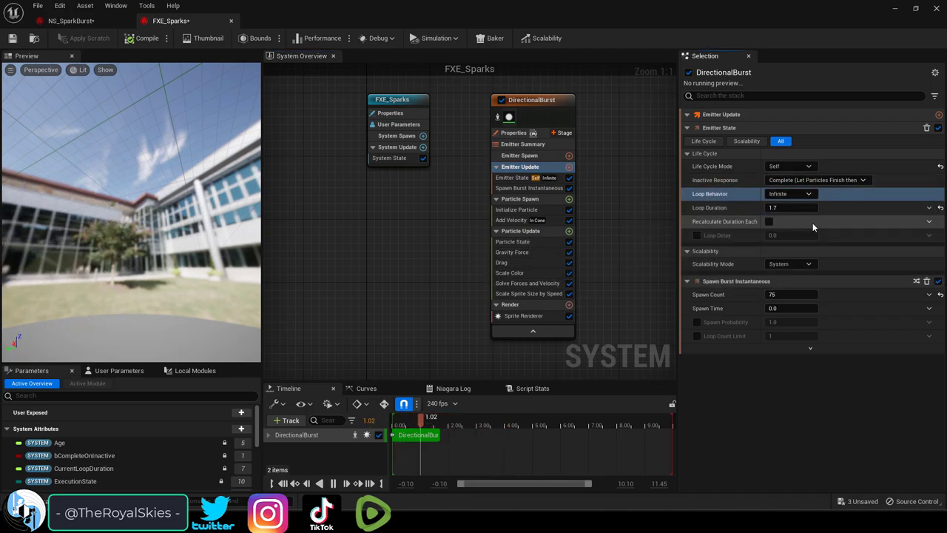
{"action": "left_click", "coordinate": [790, 208]}
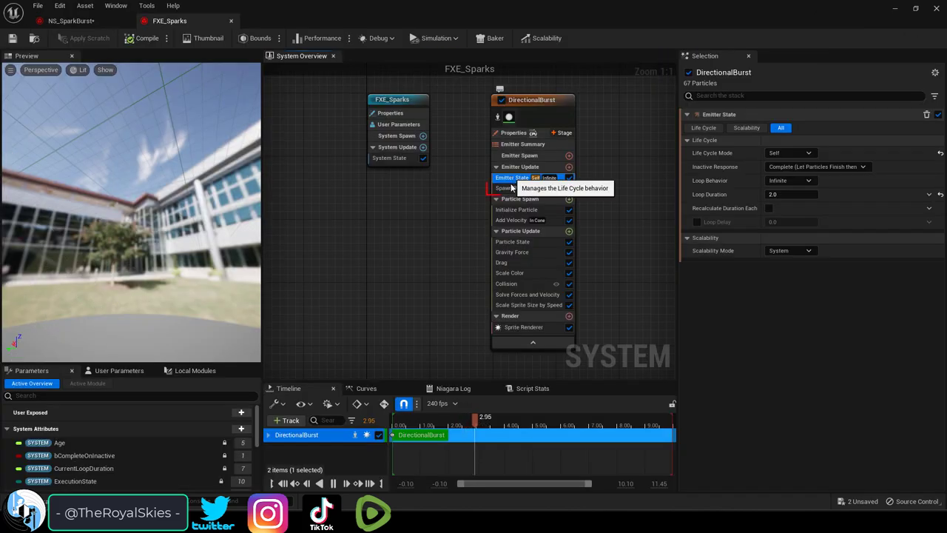
{"action": "left_click", "coordinate": [512, 189]}
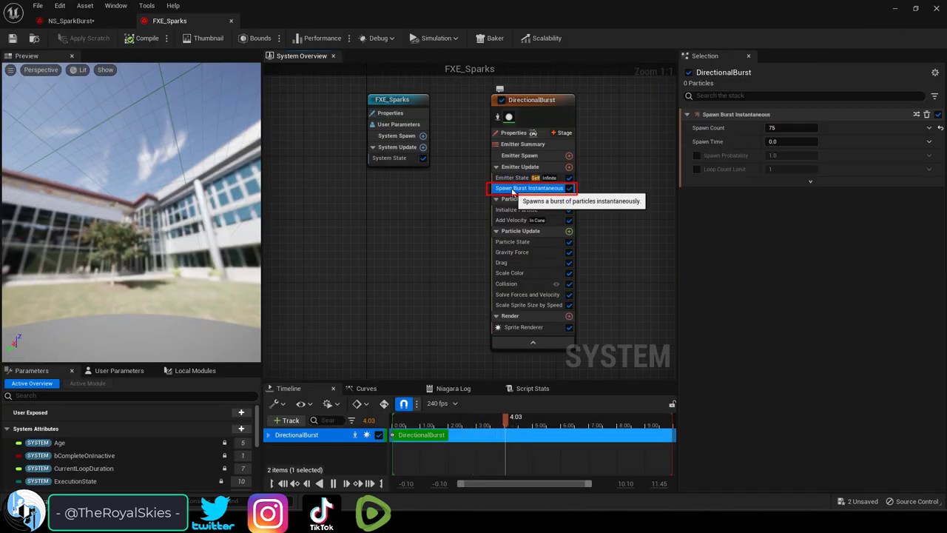
- Change the burst Spawn Count from 75 and check the denser sparks in the level
{"action": "left_click", "coordinate": [789, 128]}
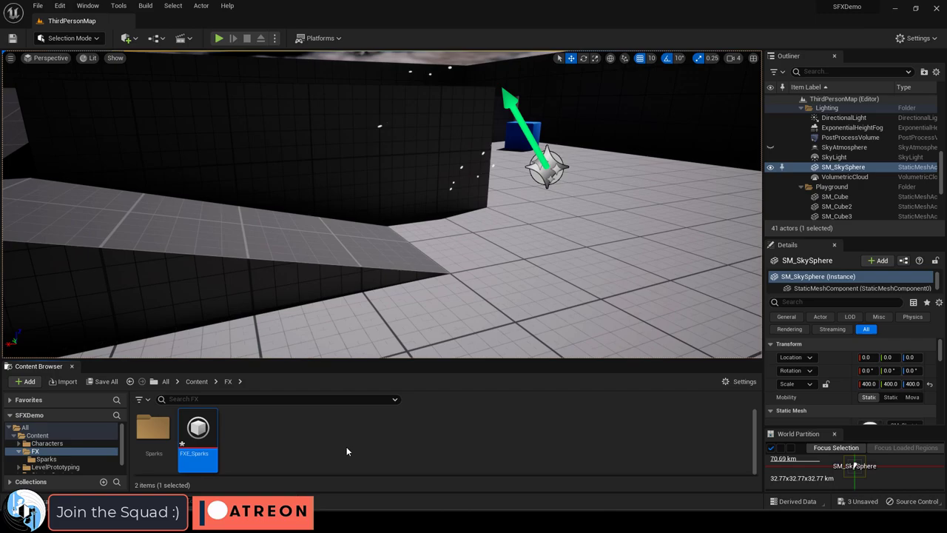
{"action": "mouse_move", "coordinate": [212, 532]}
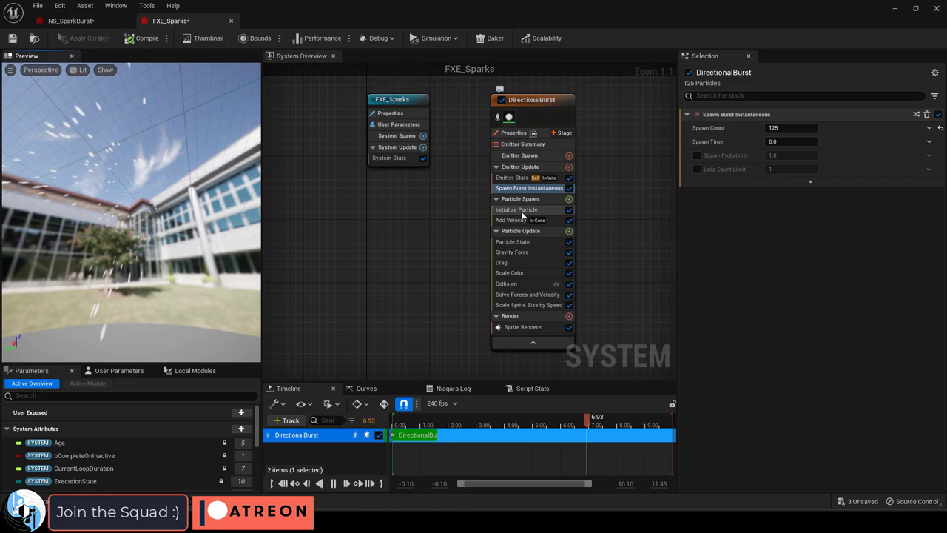
- In Initialize Particle, set Lifetime Min to 1 and Lifetime Max to 3
{"action": "left_click", "coordinate": [518, 210]}
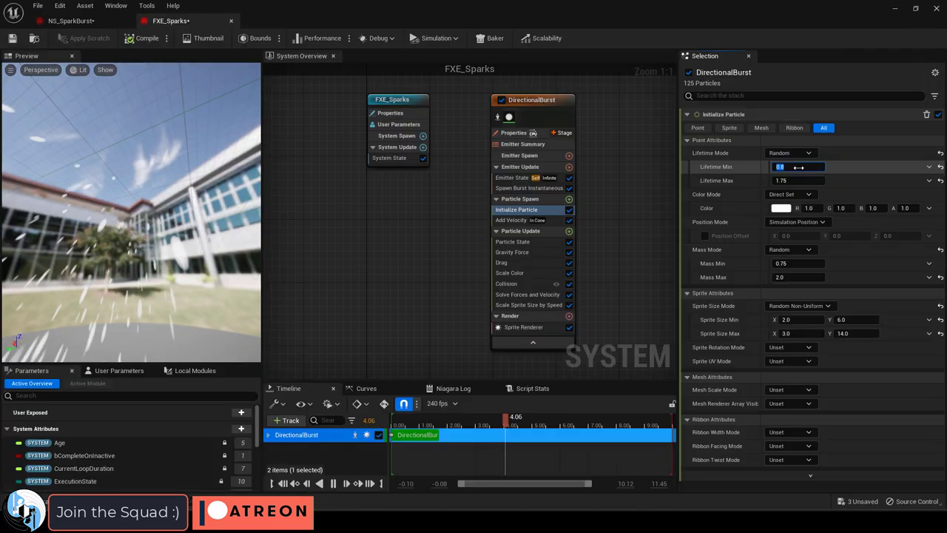
{"action": "left_click", "coordinate": [798, 168]}
{"action": "type", "text": "1"}
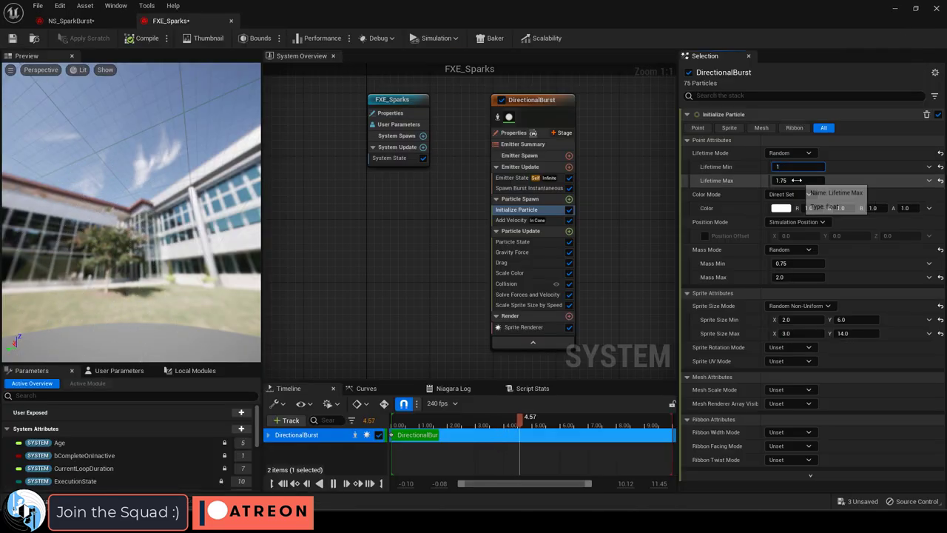
{"action": "left_click", "coordinate": [796, 180]}
{"action": "type", "text": "3"}
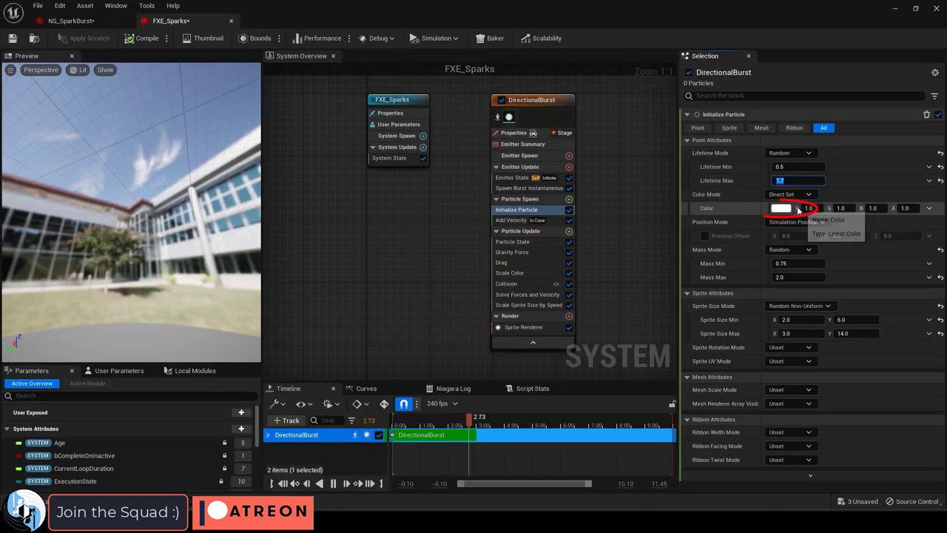
- Make the particle colour an emissive red by pushing the R channel far above 1
{"action": "left_click", "coordinate": [781, 206]}
{"action": "left_click_drag", "start_coordinate": [652, 280], "coordinate": [672, 302]}
{"action": "left_click", "coordinate": [768, 221]}
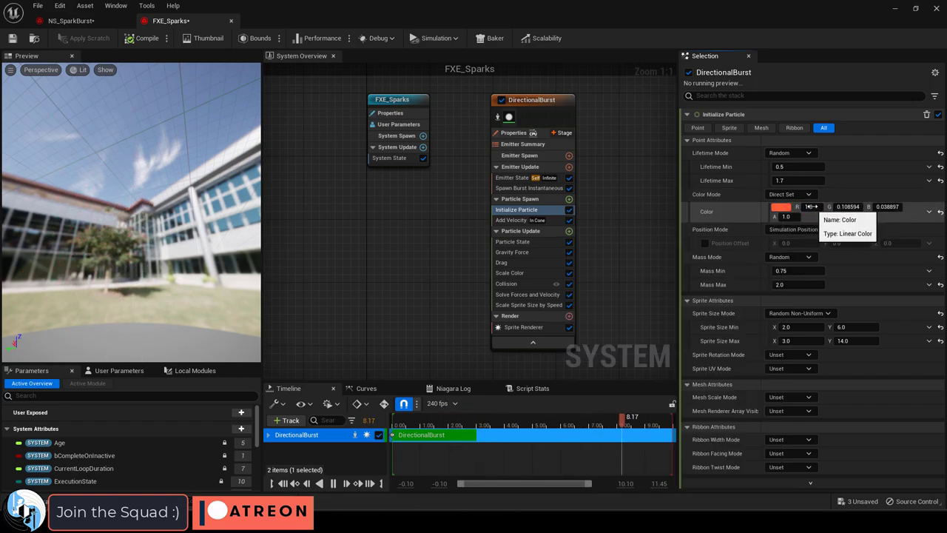
{"action": "left_click_drag", "start_coordinate": [811, 206], "coordinate": [836, 206]}
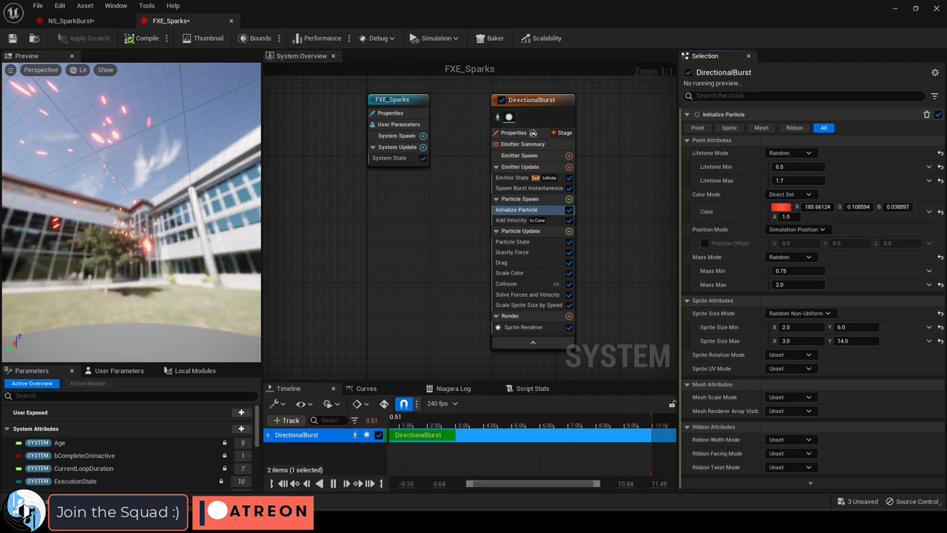
{"action": "left_click_drag", "start_coordinate": [821, 206], "coordinate": [916, 207]}
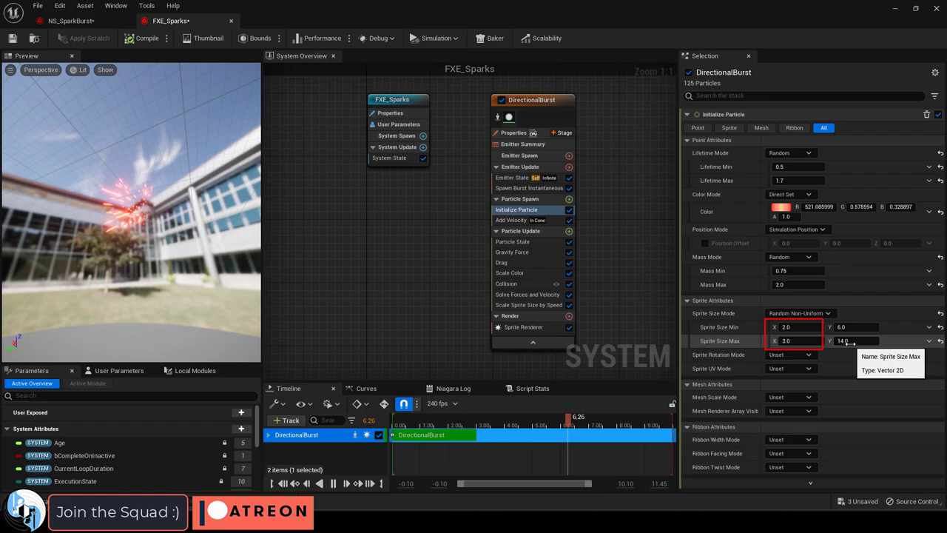
- Set Sprite Size Min X to 1 and Max Y to 80 for long spark streaks
{"action": "left_click", "coordinate": [795, 326]}
{"action": "type", "text": "1"}
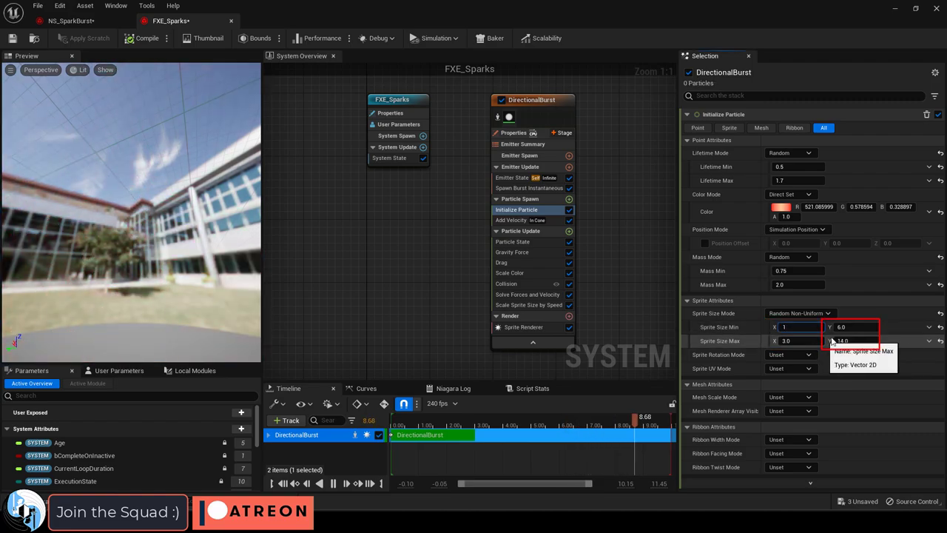
{"action": "left_click", "coordinate": [843, 341]}
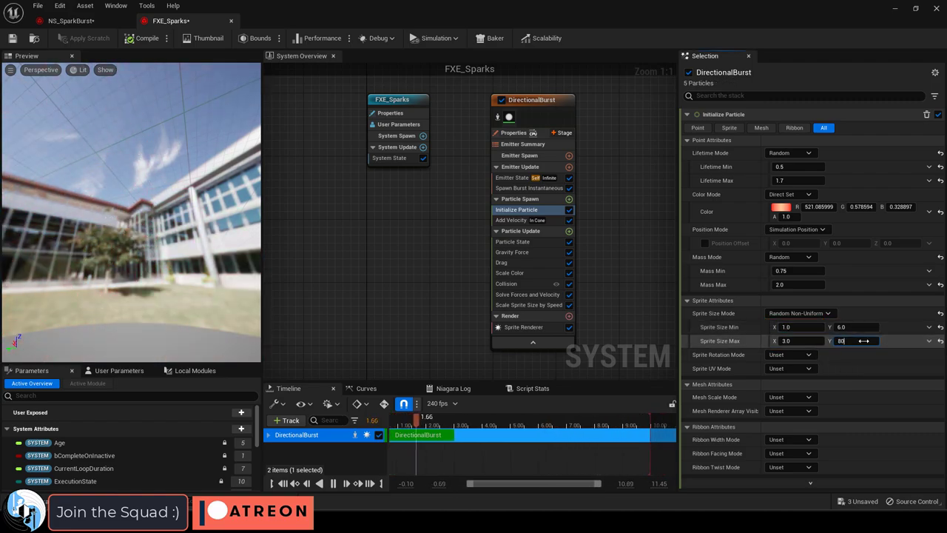
{"action": "type", "text": "80"}
{"action": "key", "text": "Return"}
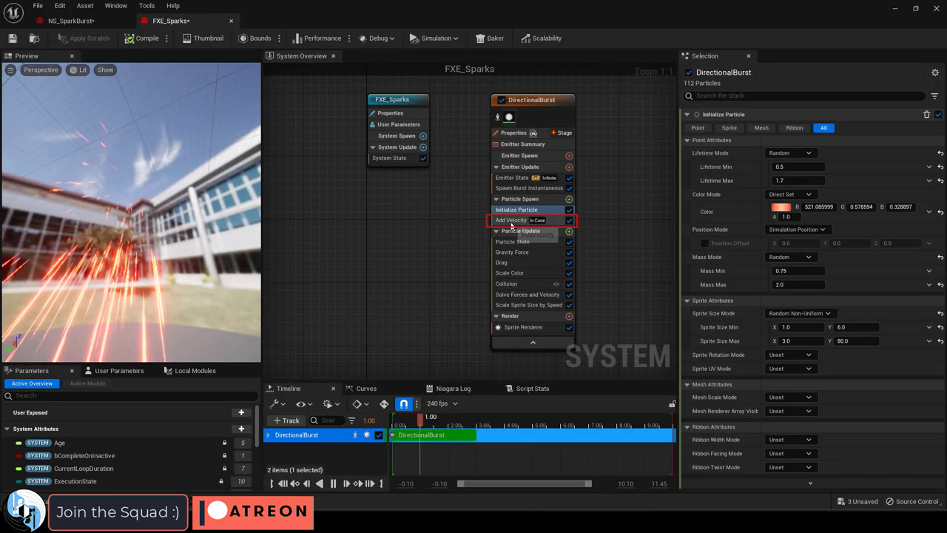
- Switch Add Velocity's Velocity Mode to In Cone
{"action": "left_click", "coordinate": [510, 221]}
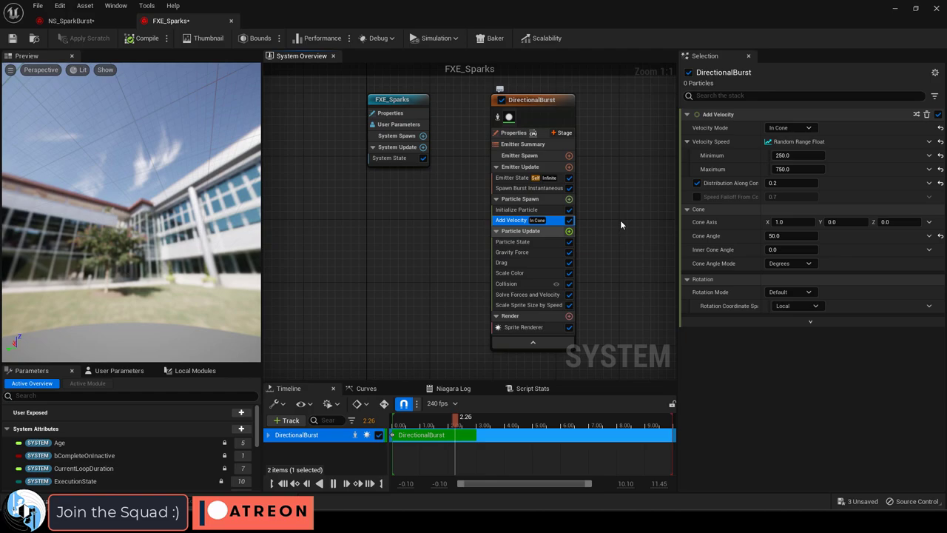
{"action": "left_click", "coordinate": [806, 130]}
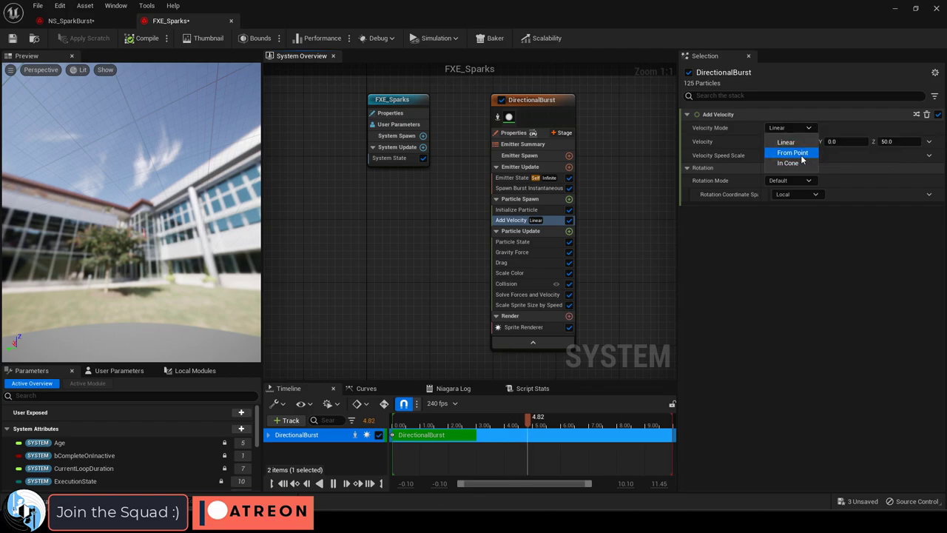
{"action": "left_click", "coordinate": [793, 150]}
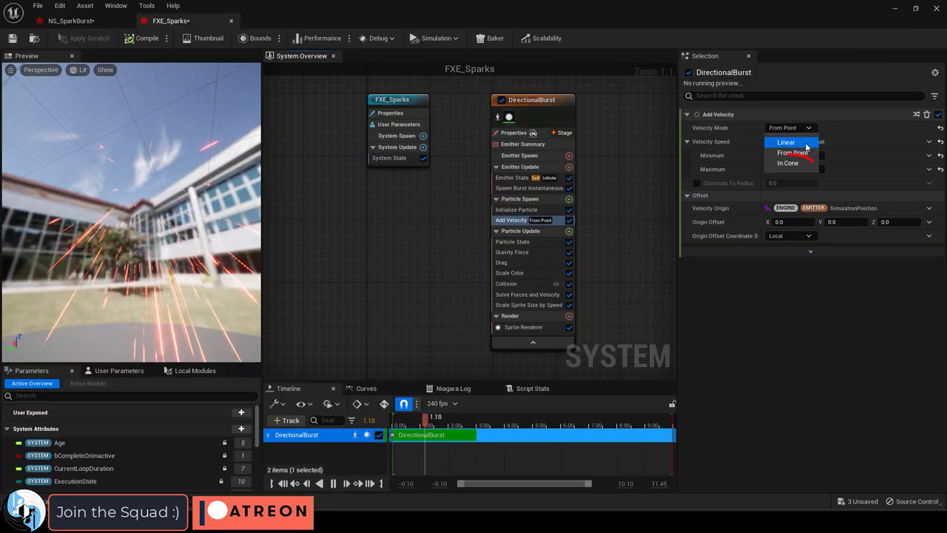
{"action": "left_click", "coordinate": [795, 160]}
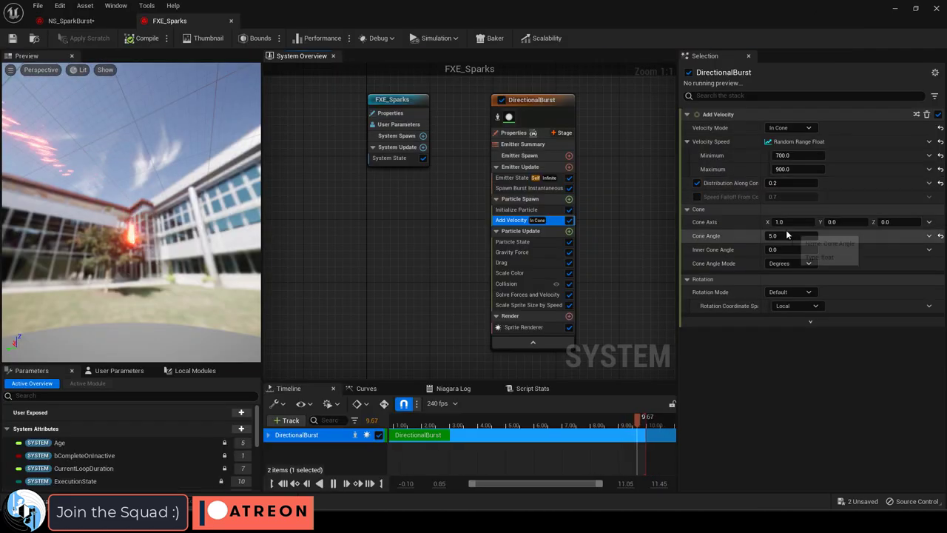
- Set the cone angle to 90 and review the Drag and Sprite Renderer settings
{"action": "left_click", "coordinate": [788, 235]}
{"action": "type", "text": "90"}
{"action": "key", "text": "Return"}
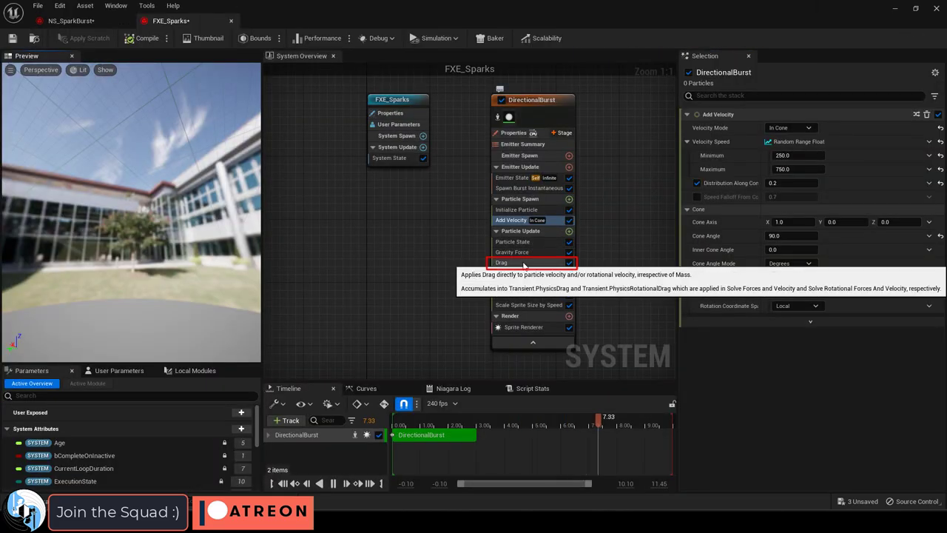
{"action": "left_click", "coordinate": [517, 263]}
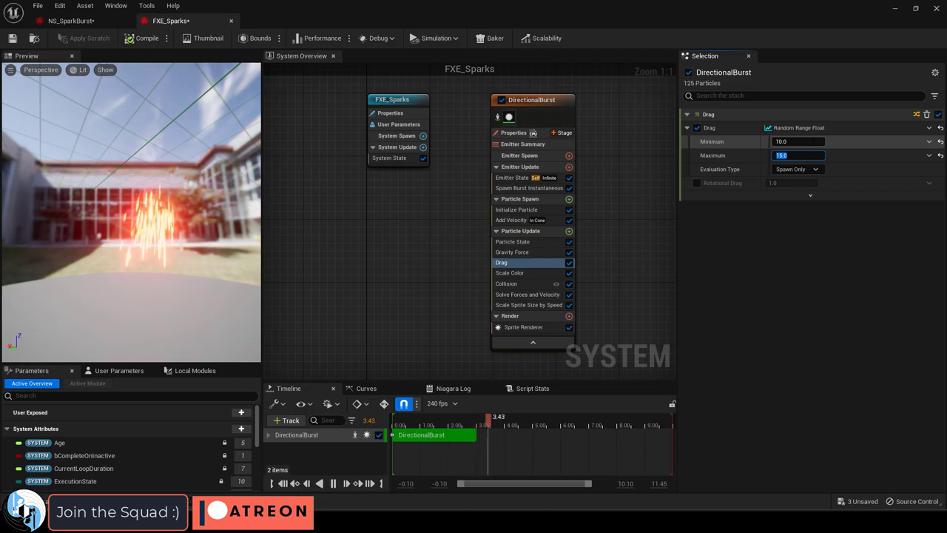
{"action": "left_click", "coordinate": [533, 328]}
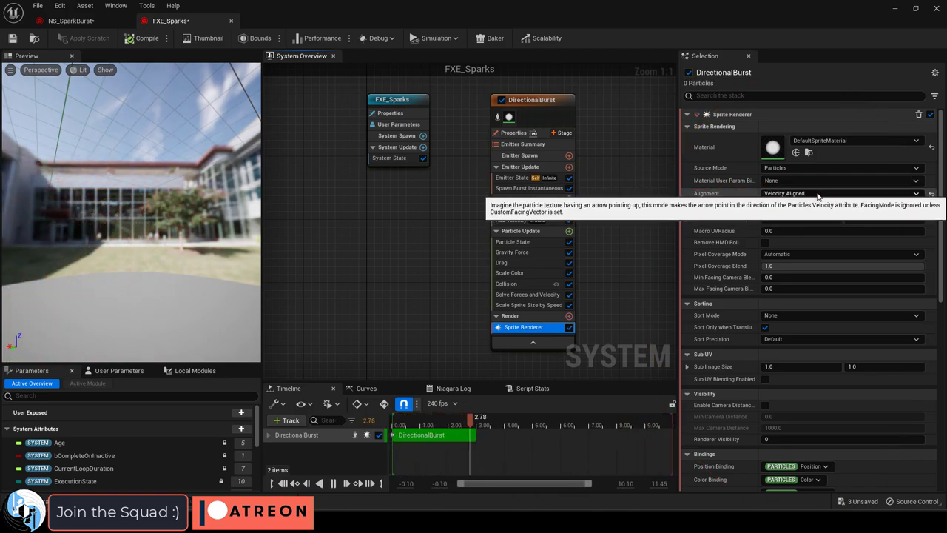
- Switch the Sprite Renderer alignment to Unaligned and inspect the sparks in the level viewport
{"action": "left_click", "coordinate": [817, 194]}
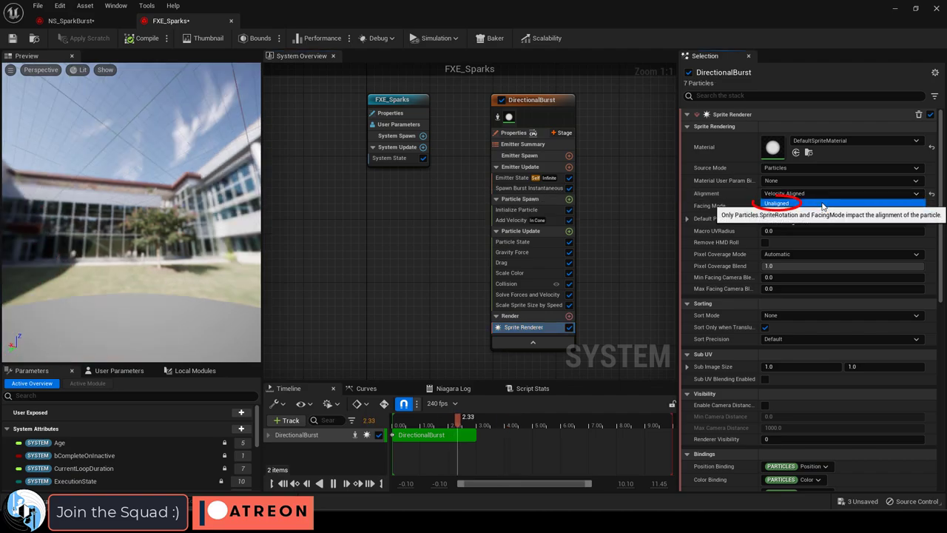
{"action": "left_click", "coordinate": [821, 203]}
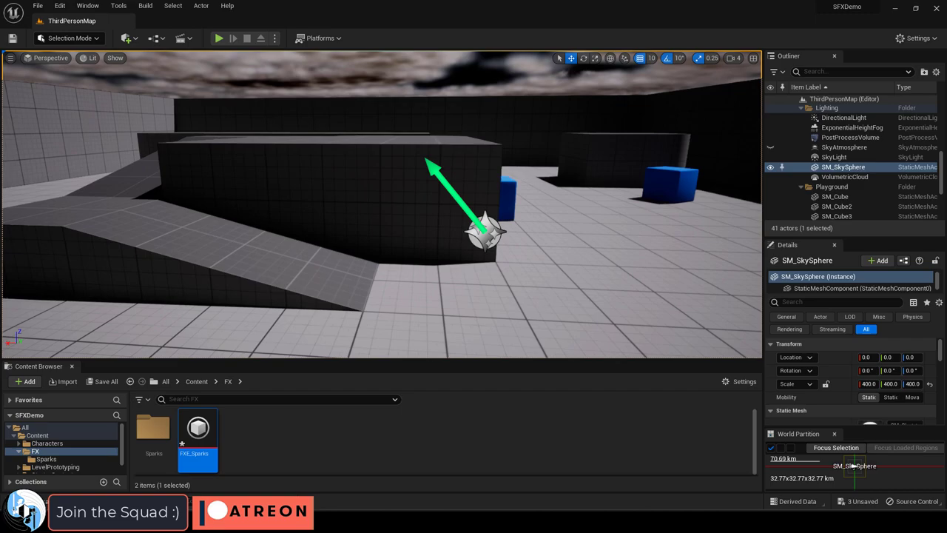
{"action": "right_click_drag", "start_coordinate": [526, 321], "coordinate": [526, 321]}
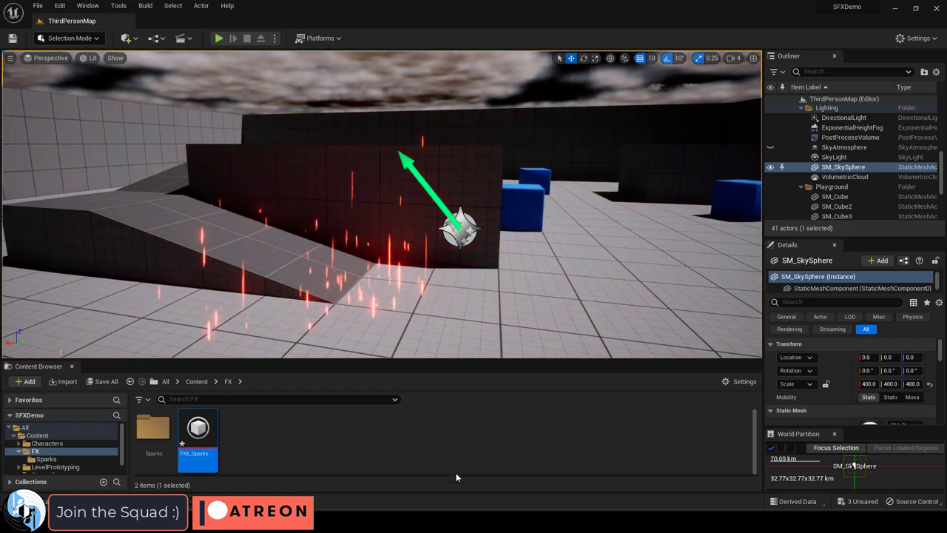
- Restore Velocity Aligned sprite alignment in FXE_Sparks and frame the red spark burst
{"action": "left_click", "coordinate": [497, 448]}
{"action": "left_click", "coordinate": [793, 193]}
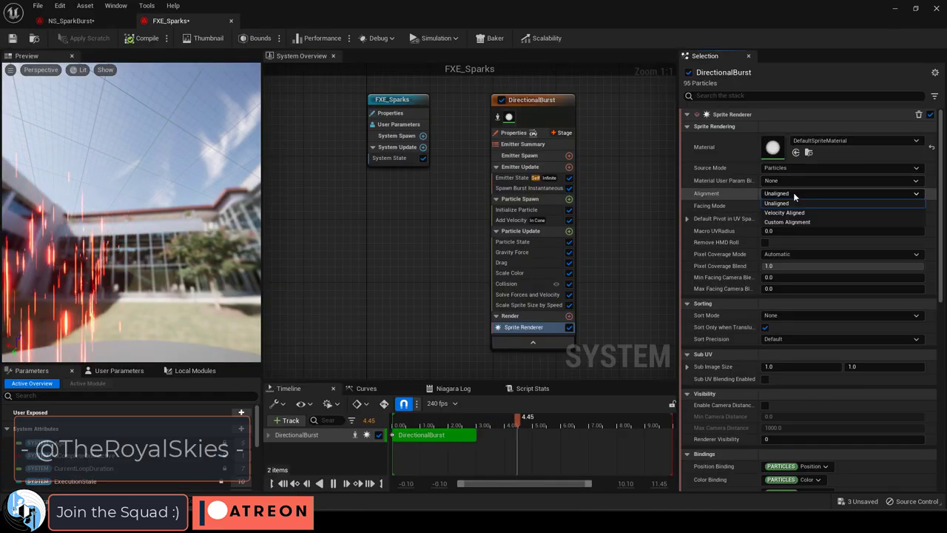
{"action": "left_click", "coordinate": [793, 212]}
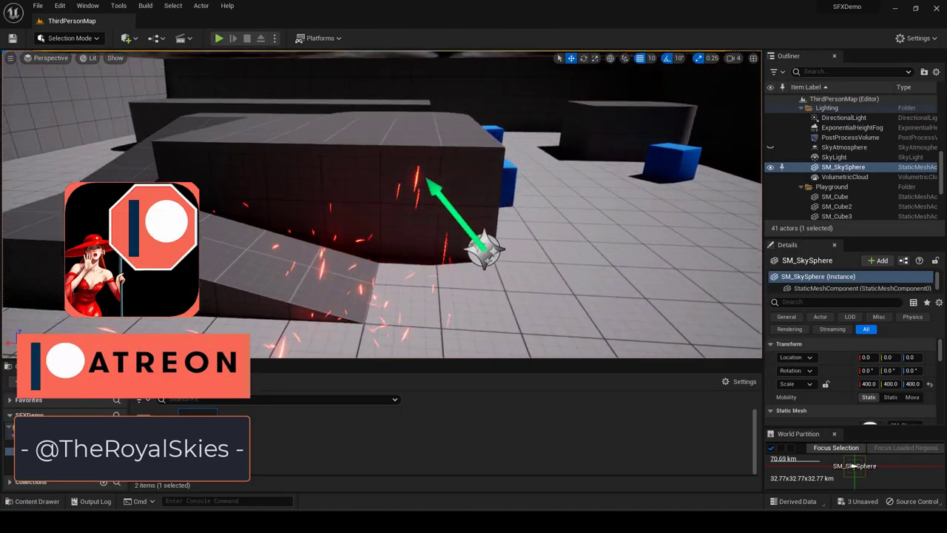
{"action": "key", "text": "f"}
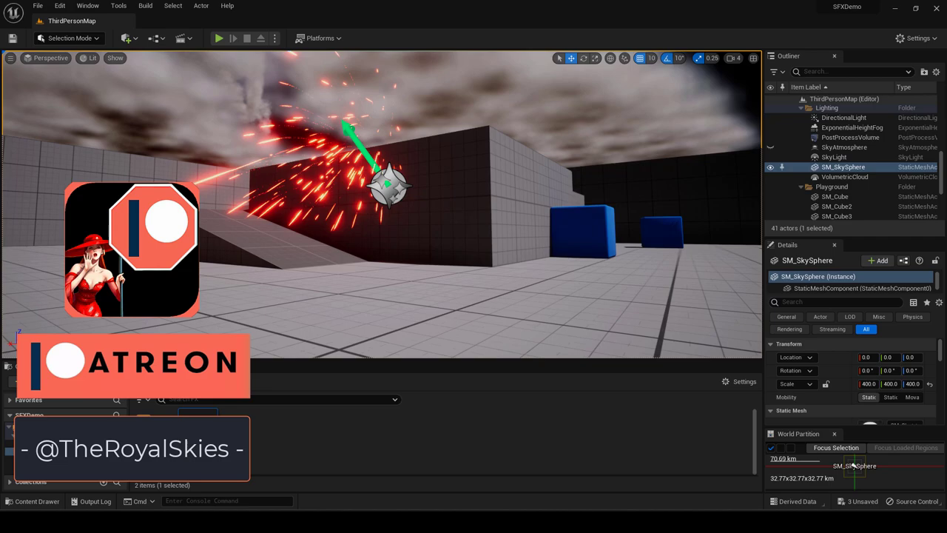